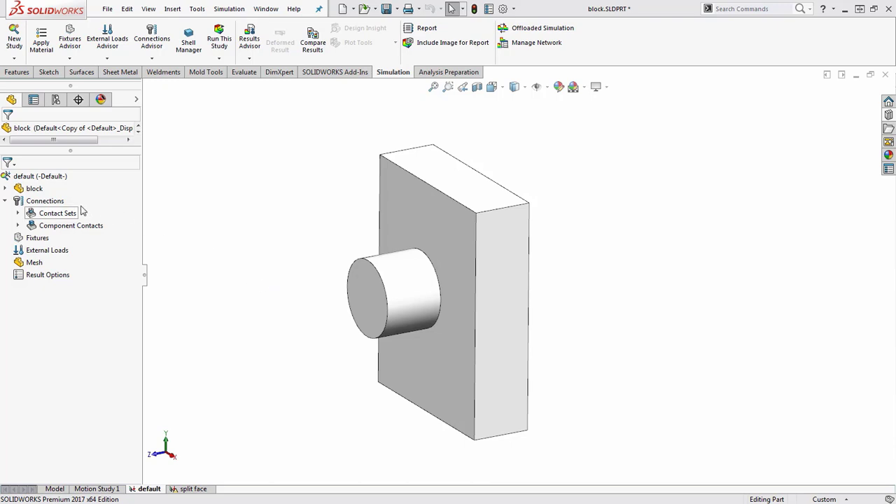
# - Bring up the context menu of Connections in the block-and-cylinder Simulation study
pyautogui.rightClick(53, 202)
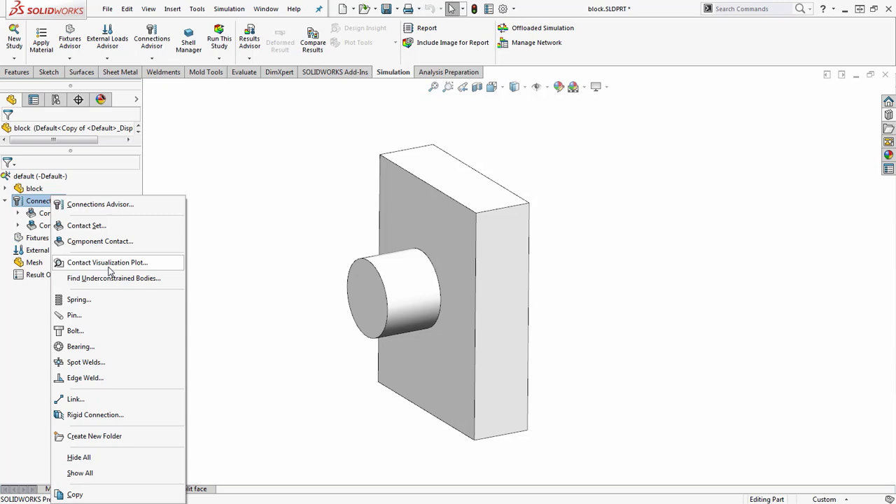
# - View the plate edge-on and inspect the bonded Contact Set-1 under Contact Sets
pyautogui.click(284, 231)
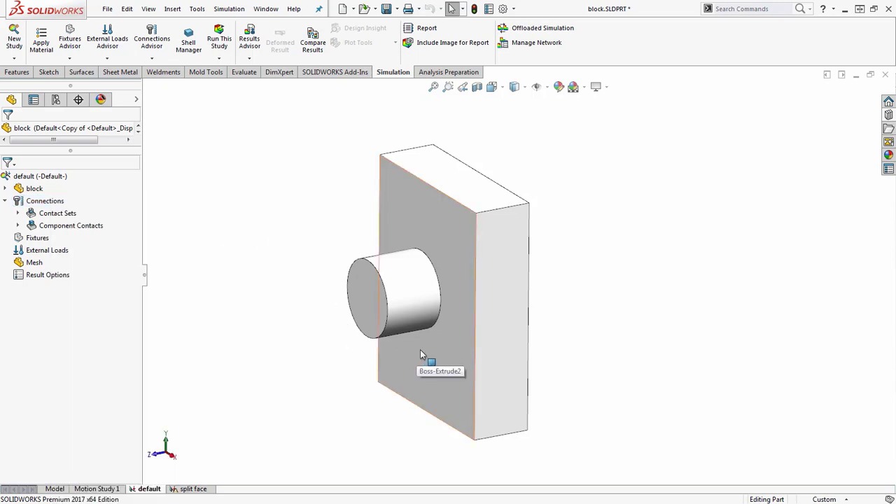
pyautogui.moveTo(451, 398); pyautogui.dragTo(426, 394, button='middle')
pyautogui.scroll(-4, 424, 285)
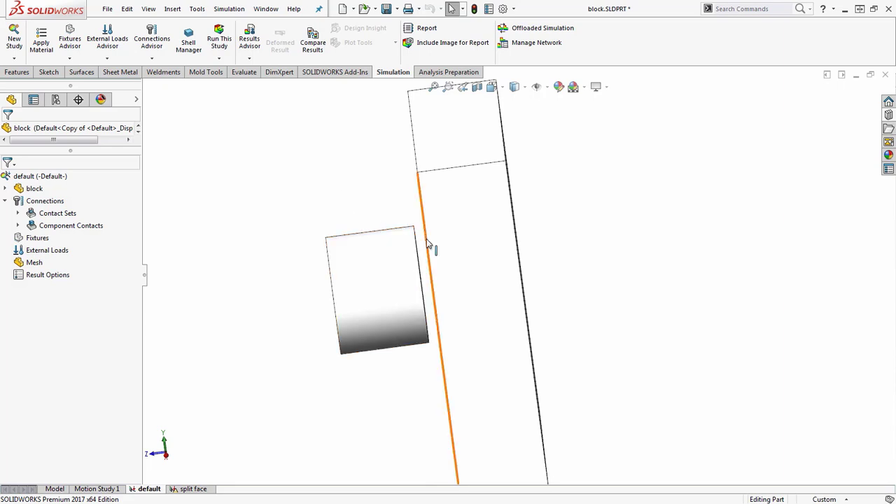
pyautogui.click(18, 214)
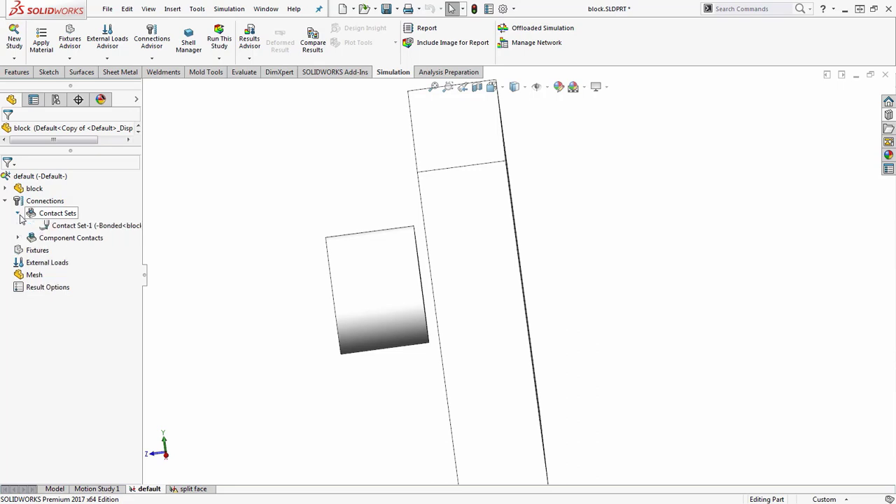
pyautogui.click(56, 226)
pyautogui.click(58, 227)
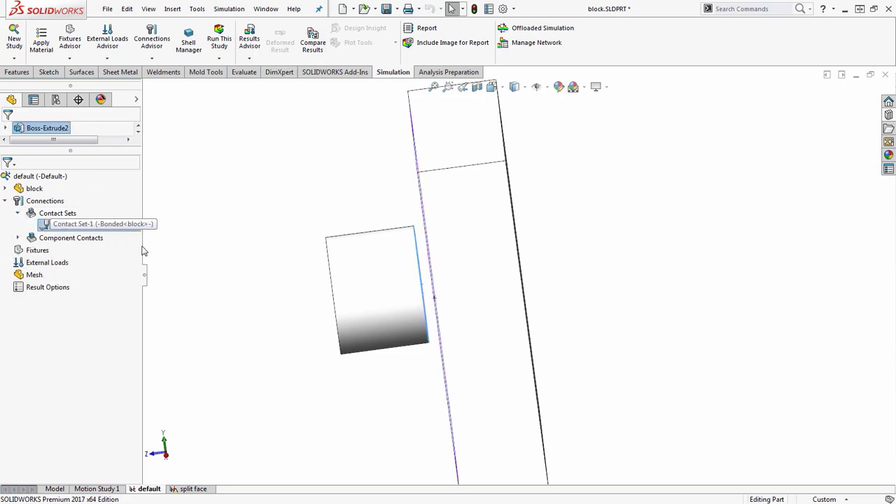
pyautogui.click(107, 226)
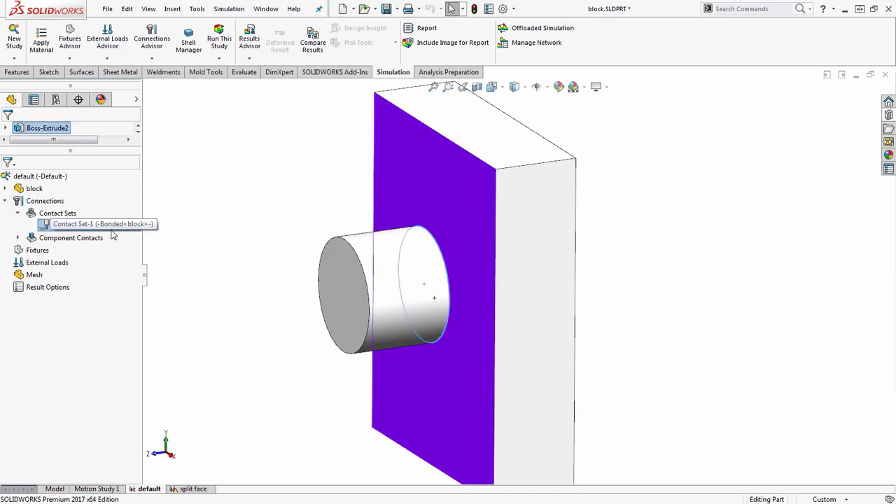
pyautogui.click(210, 258)
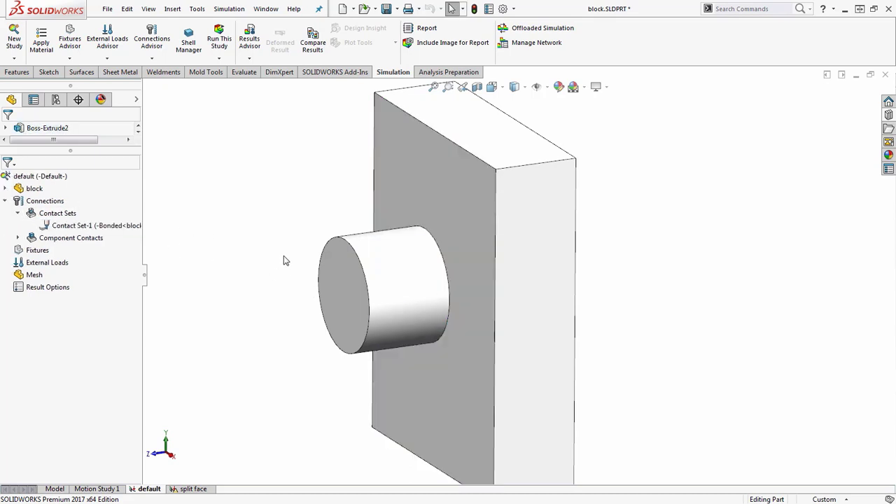
pyautogui.press('f')
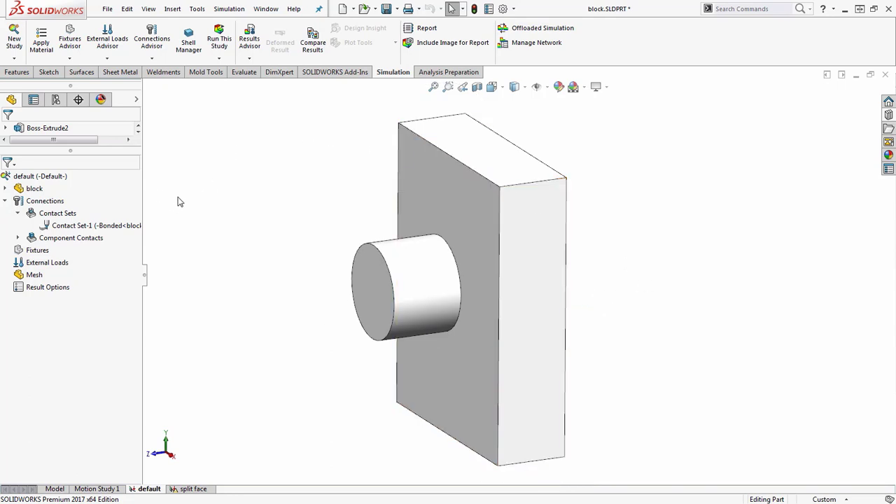
pyautogui.rightClick(45, 203)
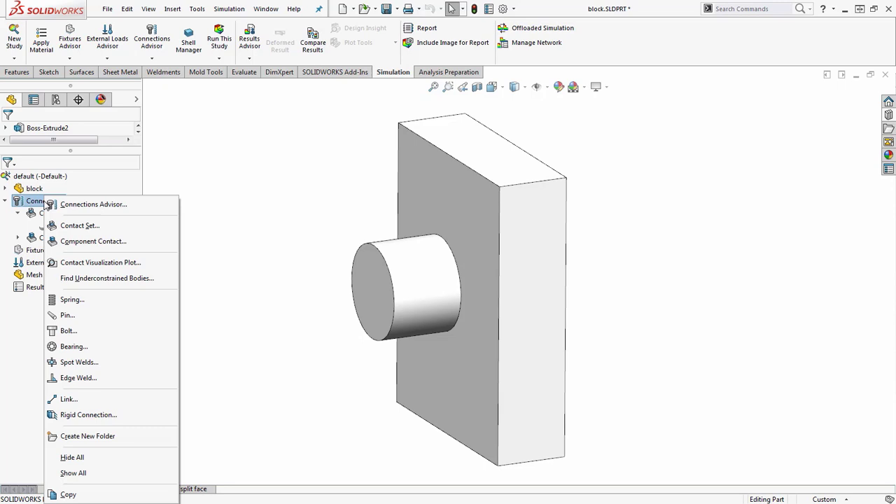
pyautogui.click(77, 263)
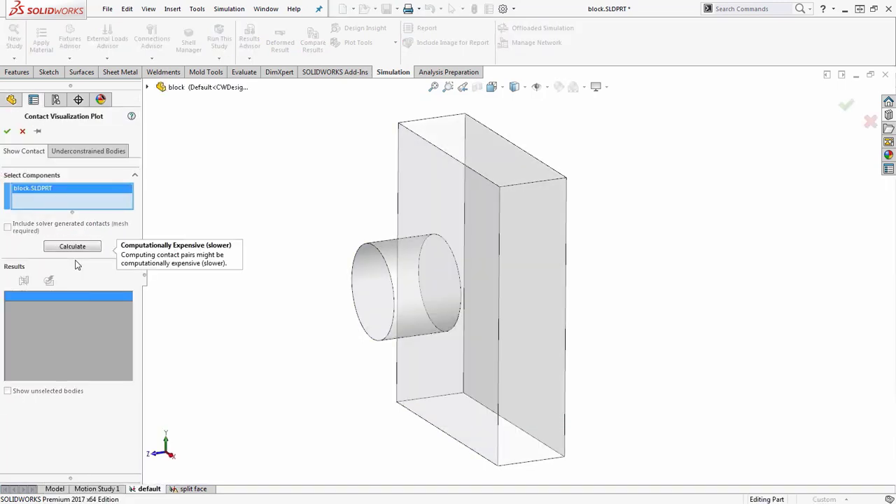
pyautogui.click(70, 248)
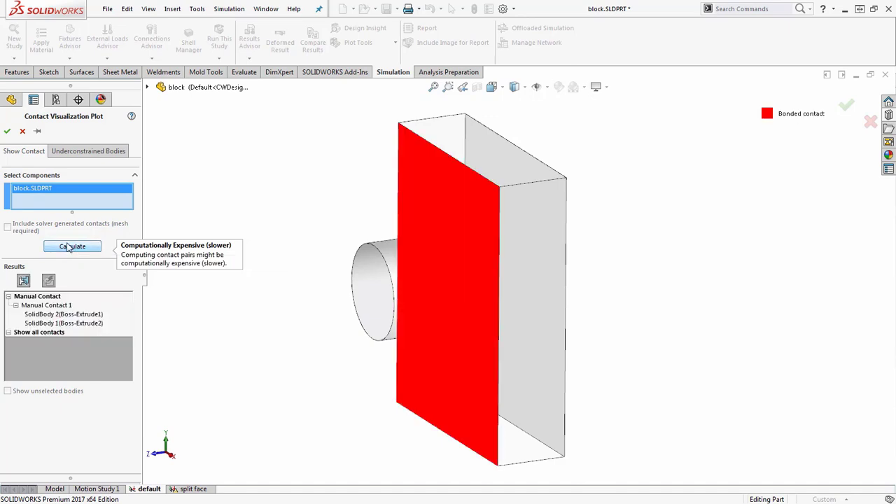
pyautogui.click(54, 315)
pyautogui.click(53, 324)
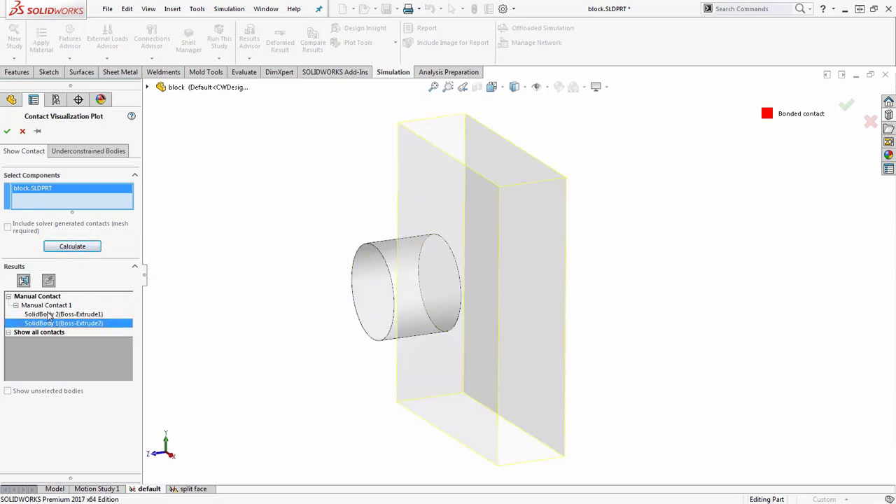
pyautogui.click(46, 307)
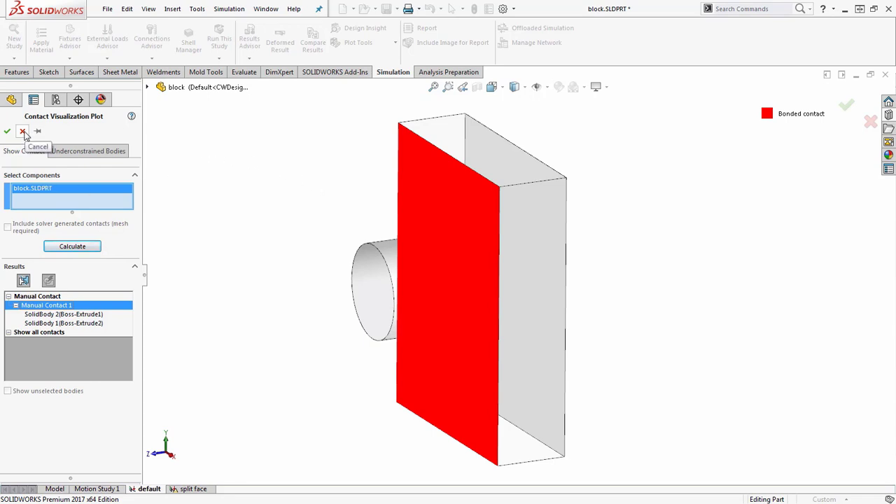
pyautogui.click(18, 236)
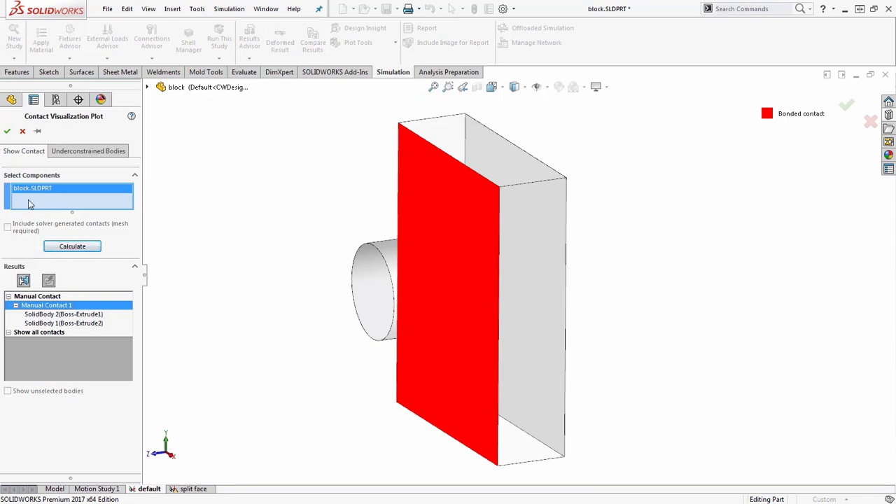
pyautogui.click(22, 131)
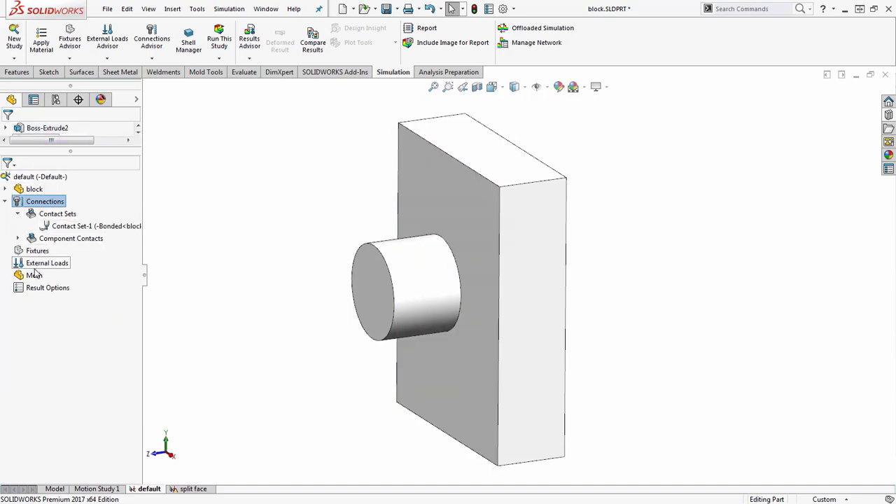
# - Generate a solid mesh on the block for the study
pyautogui.rightClick(34, 275)
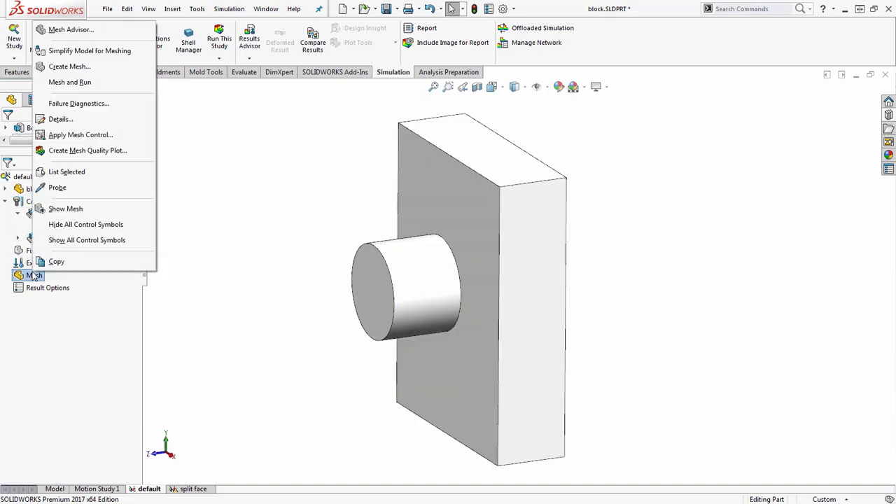
pyautogui.click(69, 66)
pyautogui.click(8, 137)
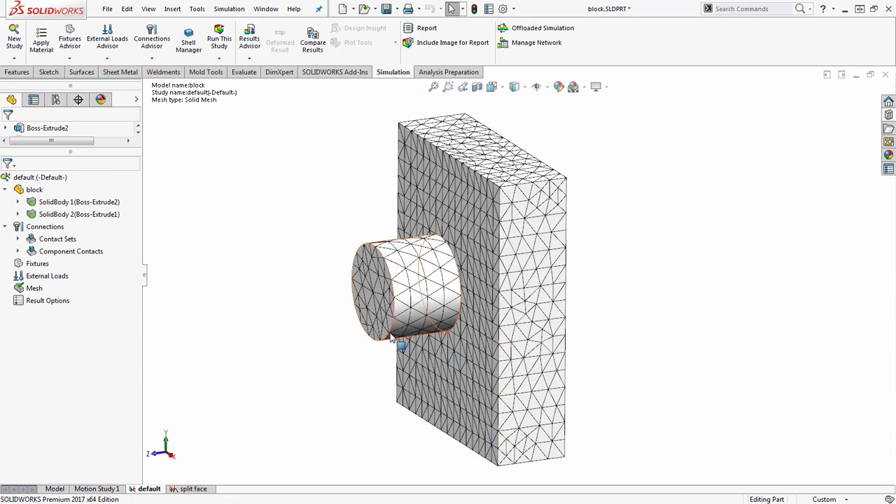
# - Calculate a contact visualization plot that includes solver-generated contacts
pyautogui.rightClick(49, 226)
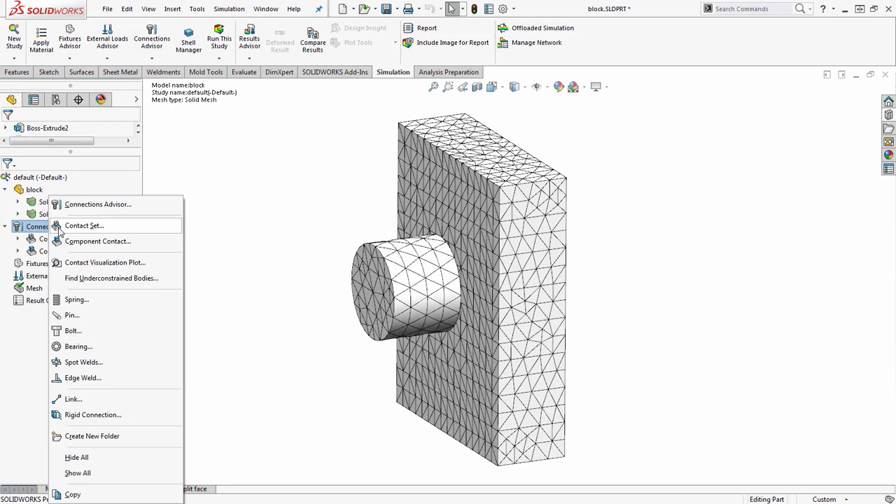
pyautogui.click(79, 266)
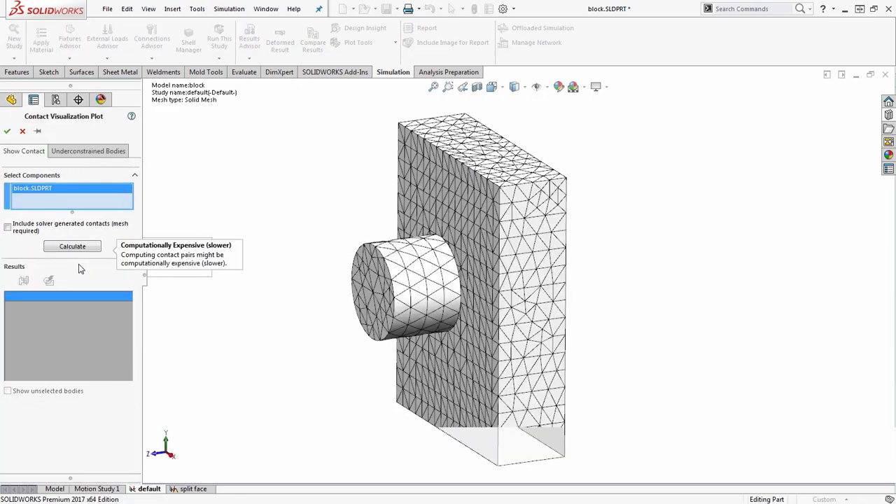
pyautogui.click(20, 234)
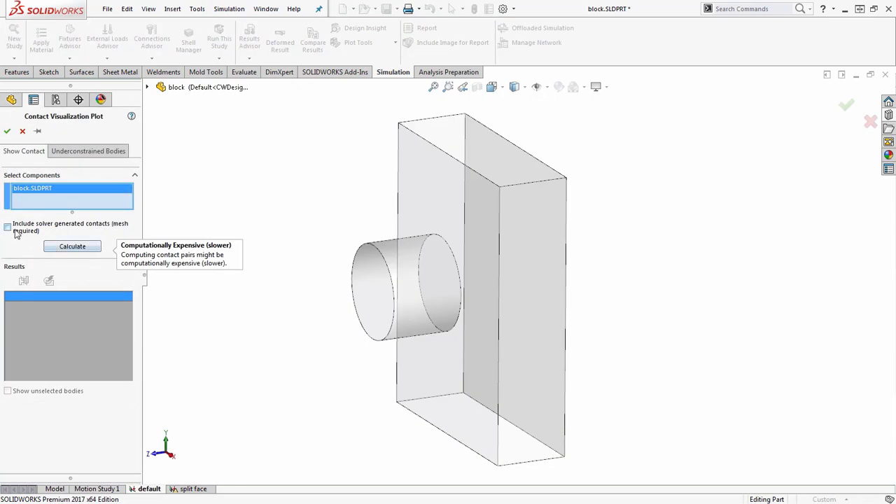
pyautogui.click(60, 247)
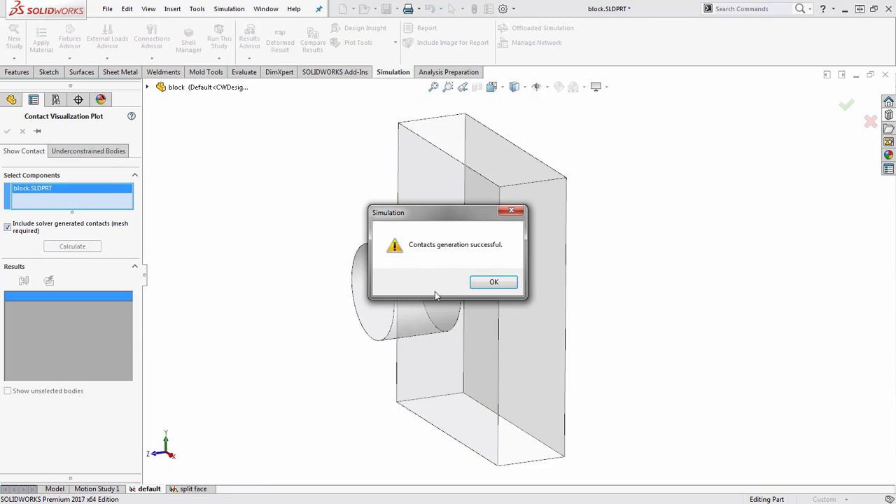
pyautogui.click(494, 282)
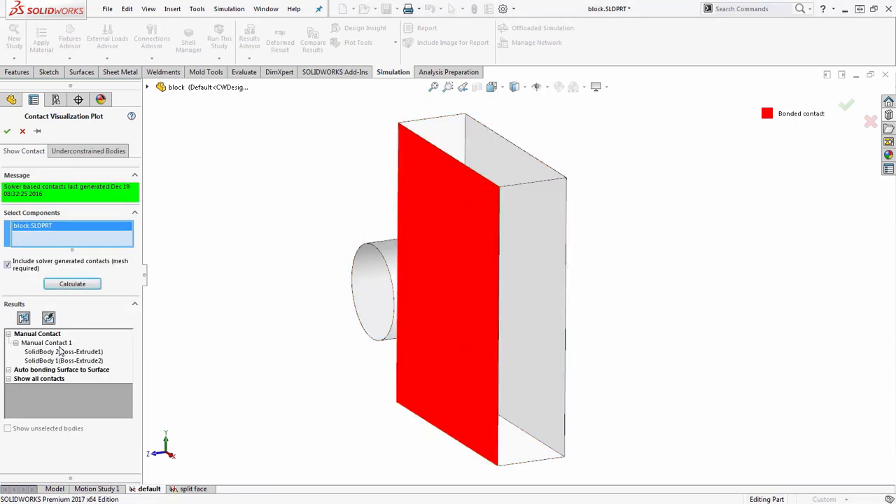
pyautogui.click(25, 371)
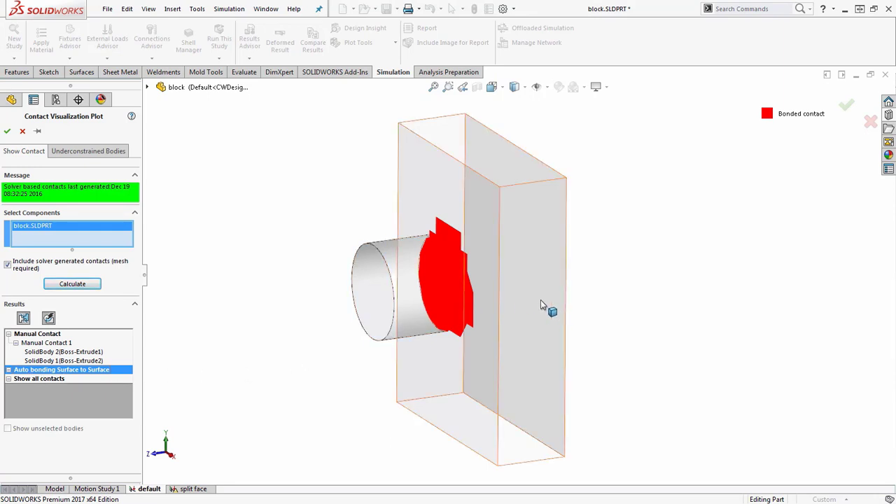
pyautogui.moveTo(559, 333); pyautogui.dragTo(581, 314, button='middle')
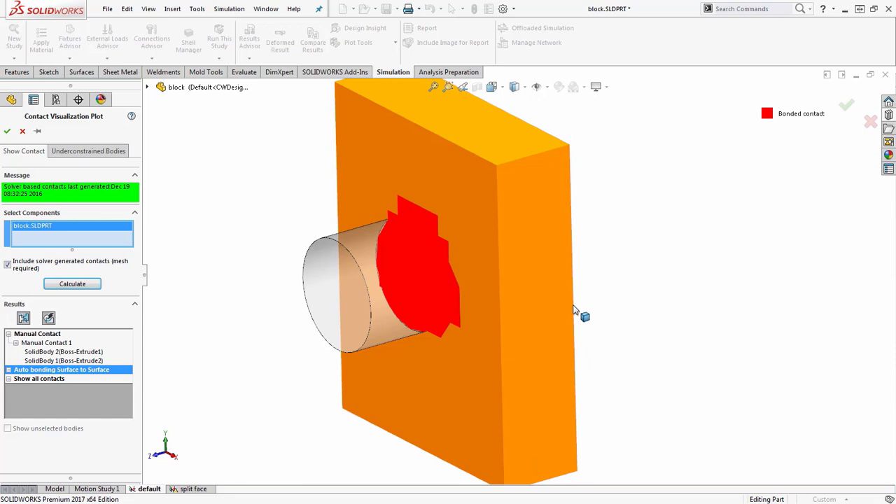
pyautogui.scroll(-3, 581, 315)
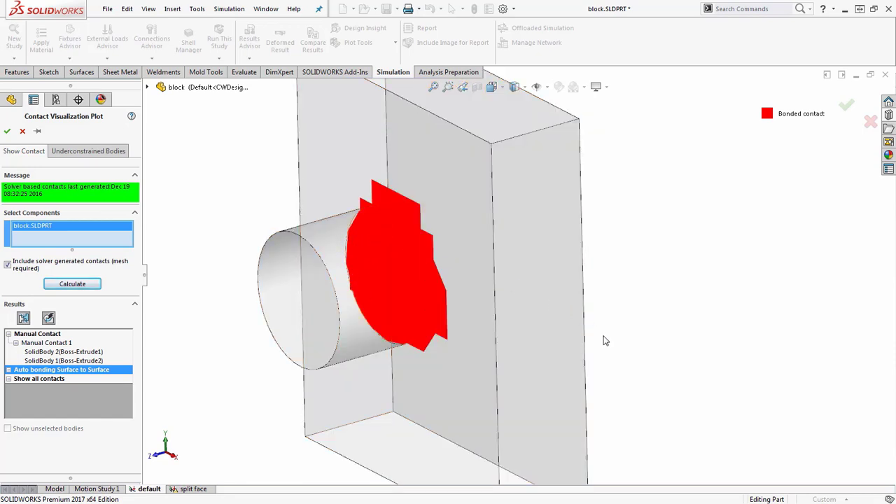
pyautogui.moveTo(549, 318); pyautogui.dragTo(566, 300, button='middle')
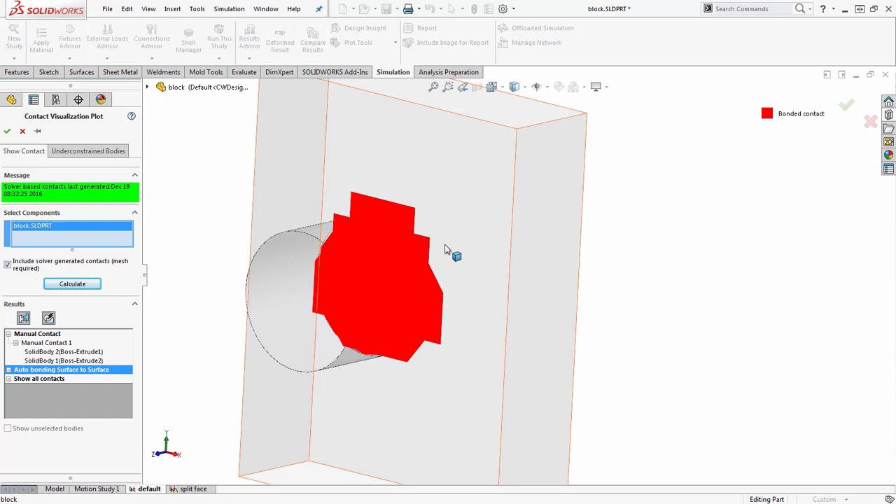
pyautogui.moveTo(516, 307); pyautogui.dragTo(493, 292, button='middle')
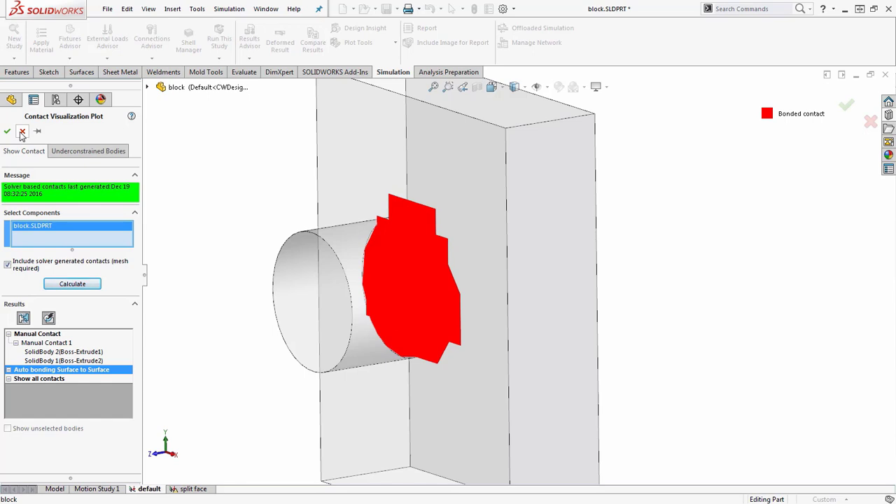
# - Close the contact plot and activate the split face study's SW configuration
pyautogui.click(21, 132)
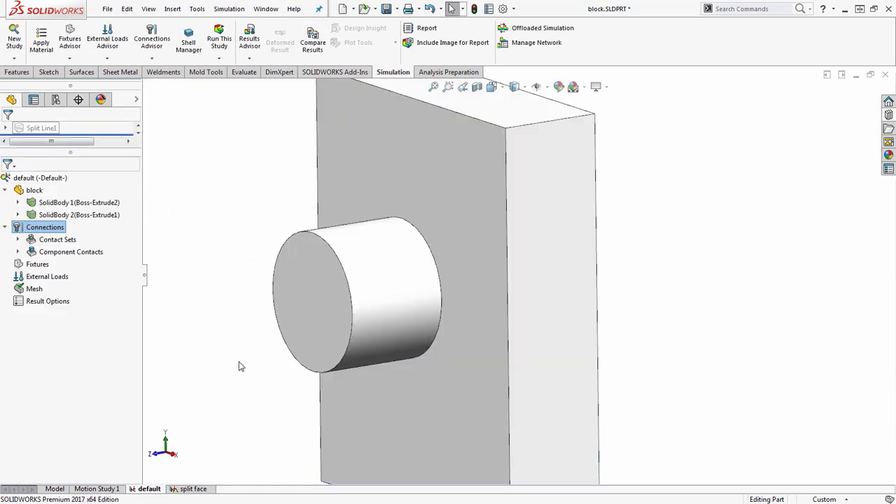
pyautogui.click(203, 489)
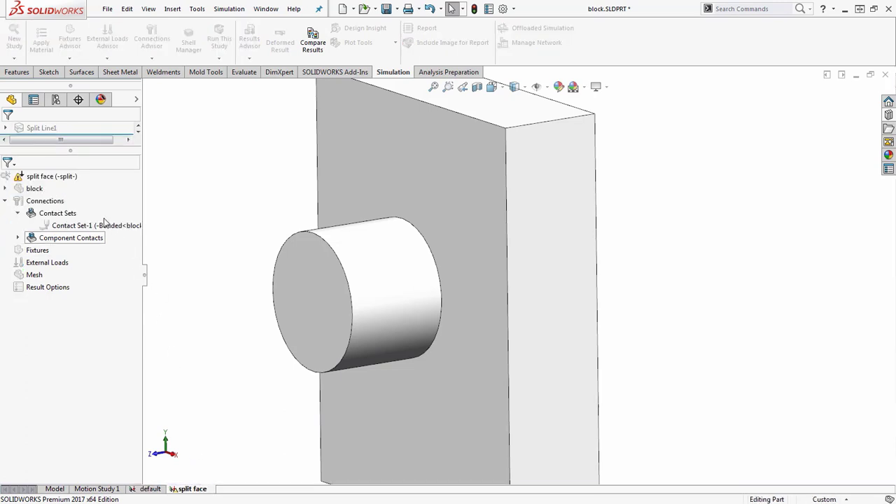
pyautogui.rightClick(60, 183)
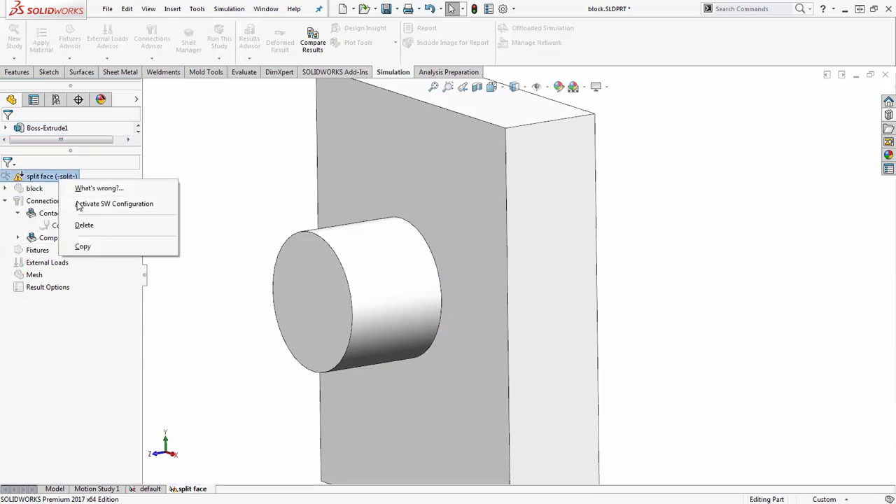
pyautogui.click(79, 203)
# - Inspect the split-line ring at the cylinder base and its bonded Contact Set-1
pyautogui.moveTo(344, 341); pyautogui.dragTo(330, 360, button='middle')
pyautogui.click(441, 249)
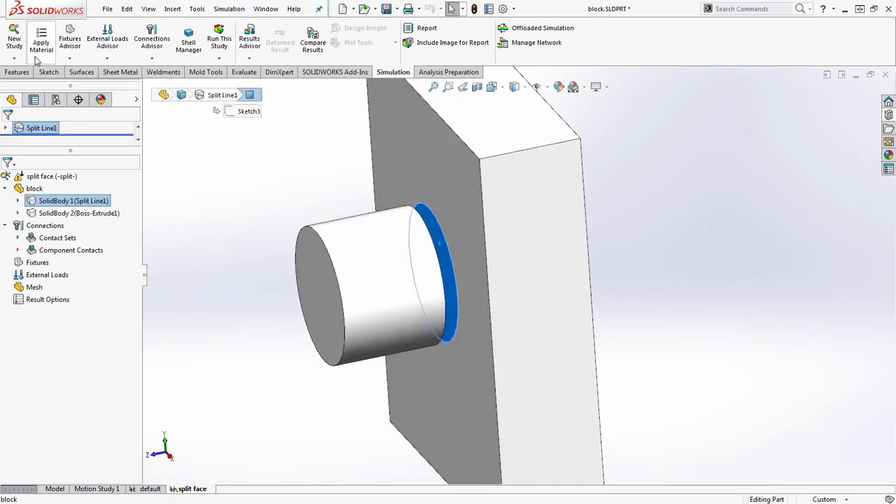
pyautogui.click(22, 74)
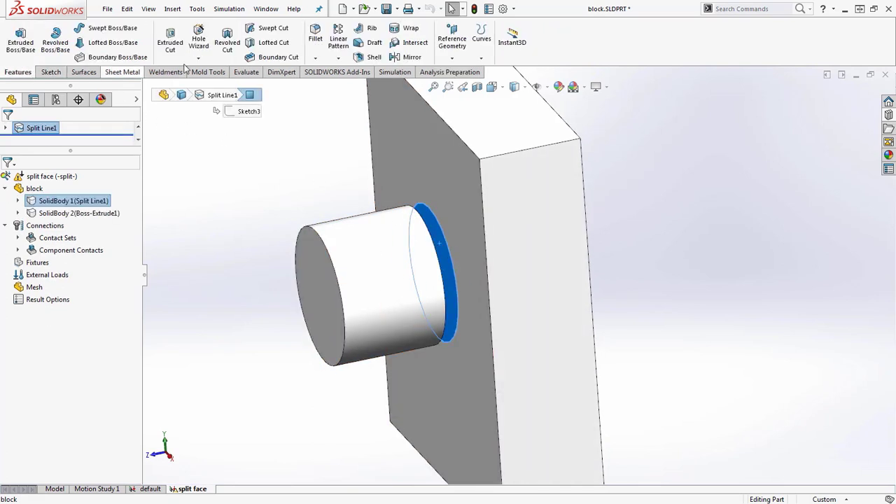
pyautogui.click(482, 60)
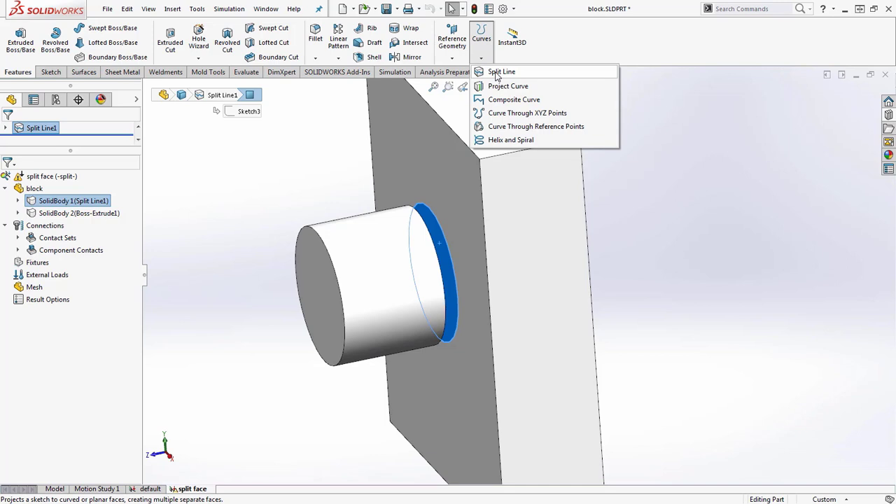
pyautogui.click(320, 139)
pyautogui.moveTo(312, 180); pyautogui.dragTo(319, 172, button='middle')
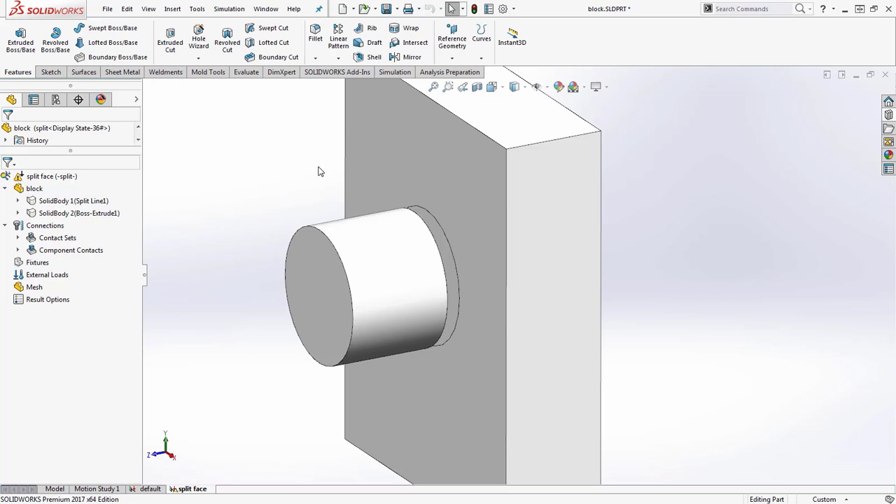
pyautogui.click(19, 238)
pyautogui.click(55, 250)
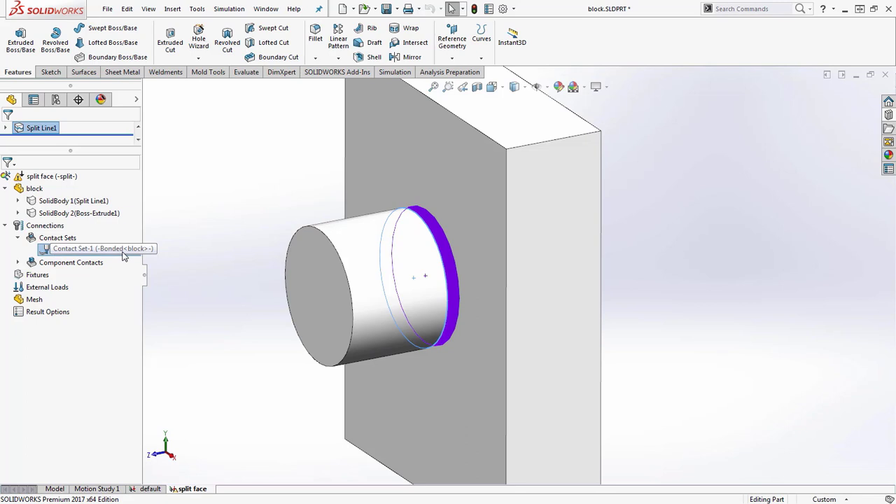
# - Mesh the split face study with the default mesh settings
pyautogui.rightClick(34, 301)
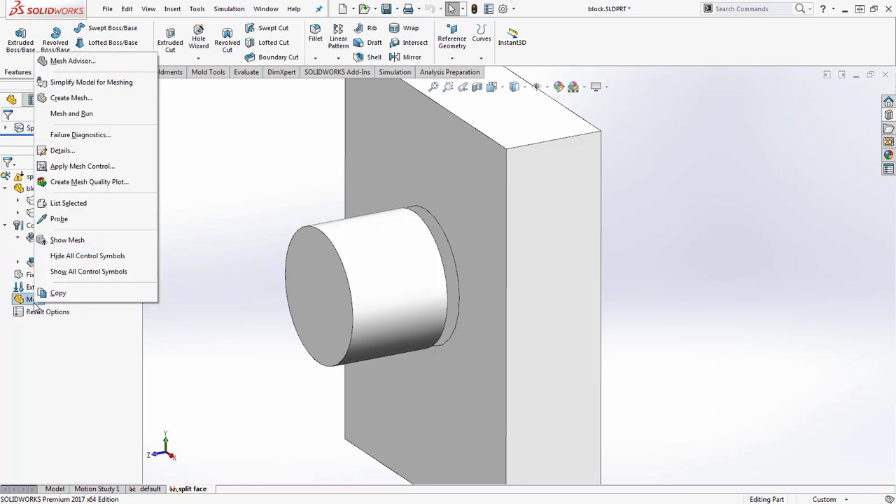
pyautogui.click(115, 98)
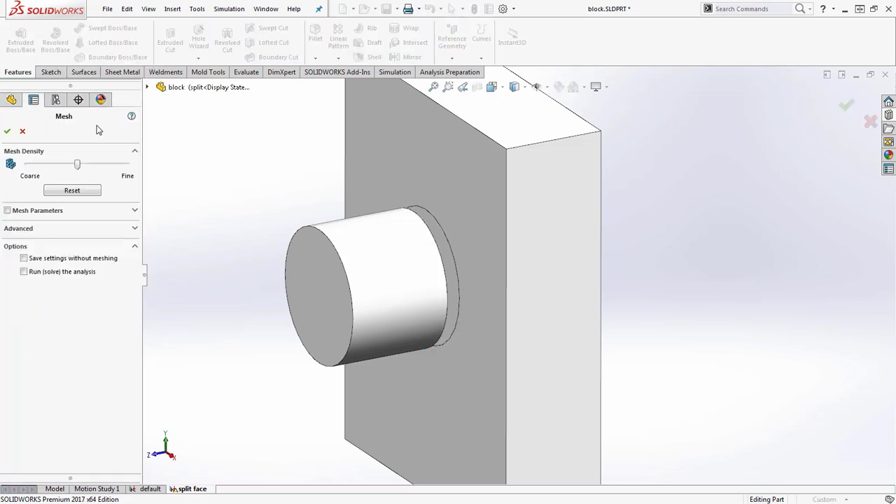
pyautogui.click(8, 131)
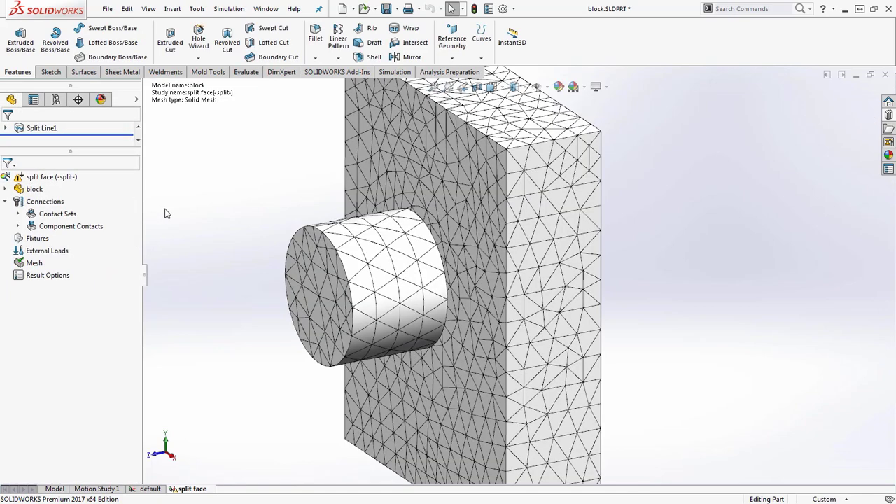
# - Plot contacts including solver-generated ones, showing the circular bonded contact at the cylinder base
pyautogui.rightClick(45, 201)
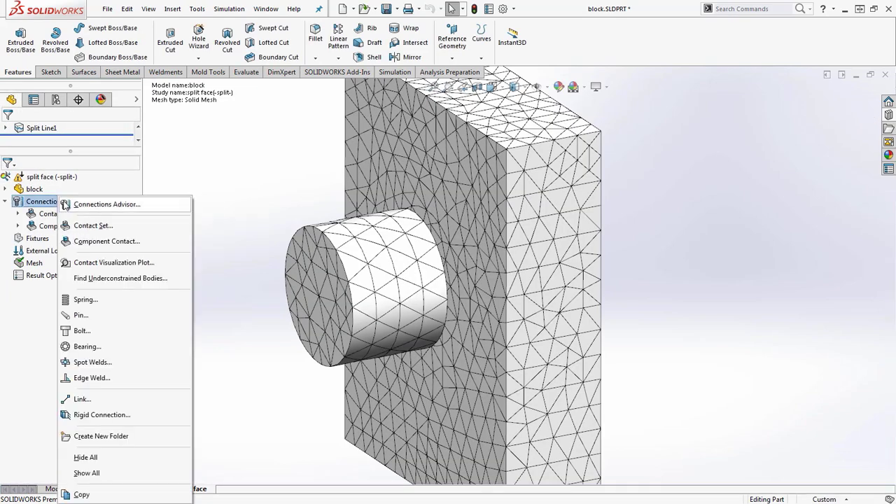
pyautogui.click(114, 264)
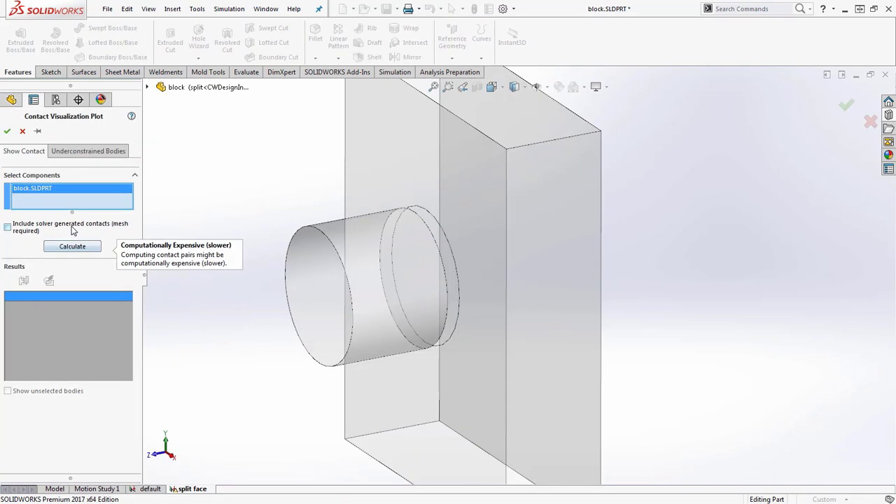
pyautogui.click(73, 246)
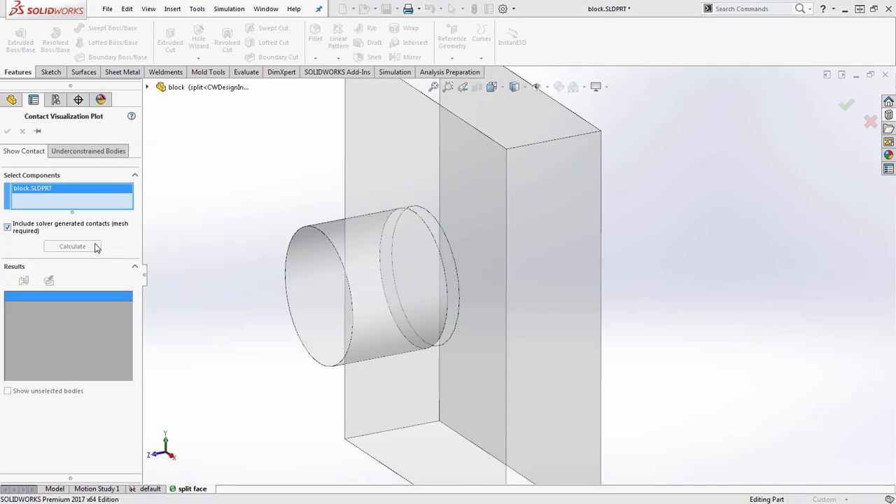
pyautogui.click(483, 283)
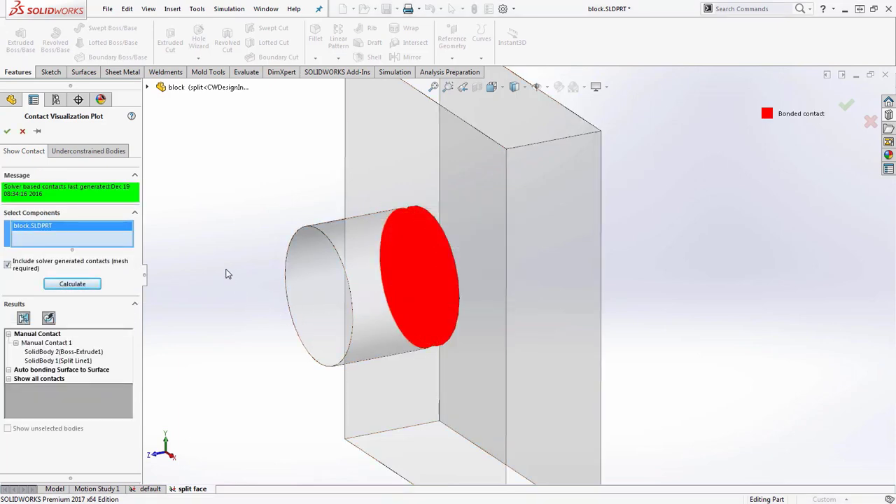
pyautogui.click(96, 371)
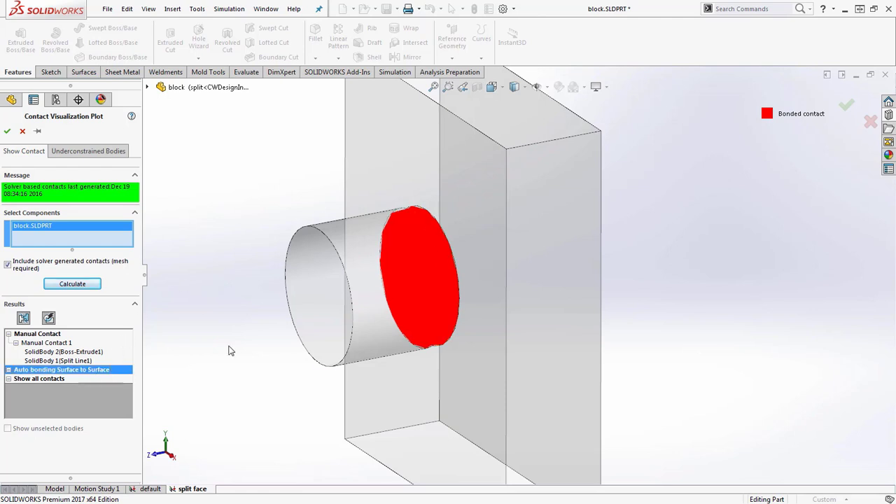
pyautogui.moveTo(326, 307); pyautogui.dragTo(481, 228, button='middle')
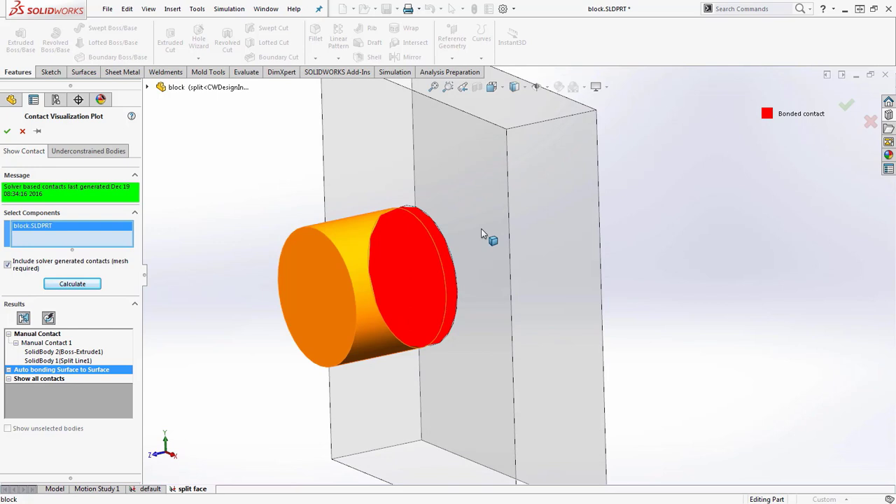